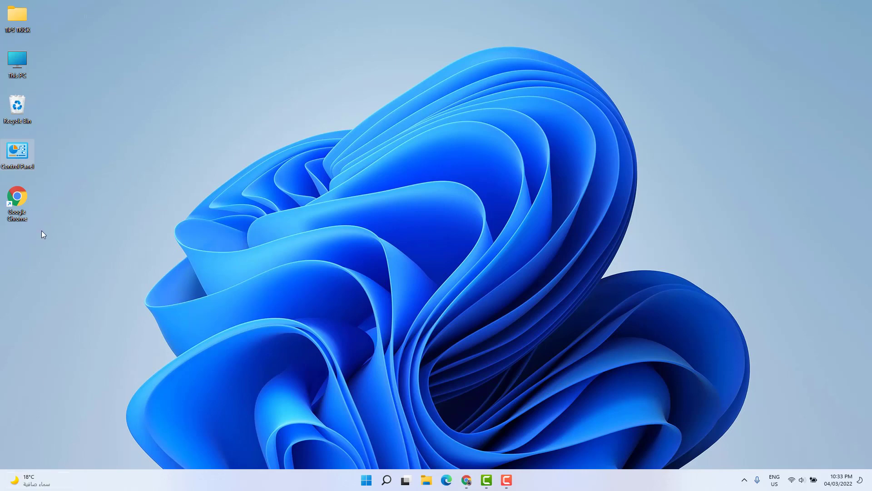
Step: Open Control Panel from the desktop icon and go to Power Options
double_click(21, 155)
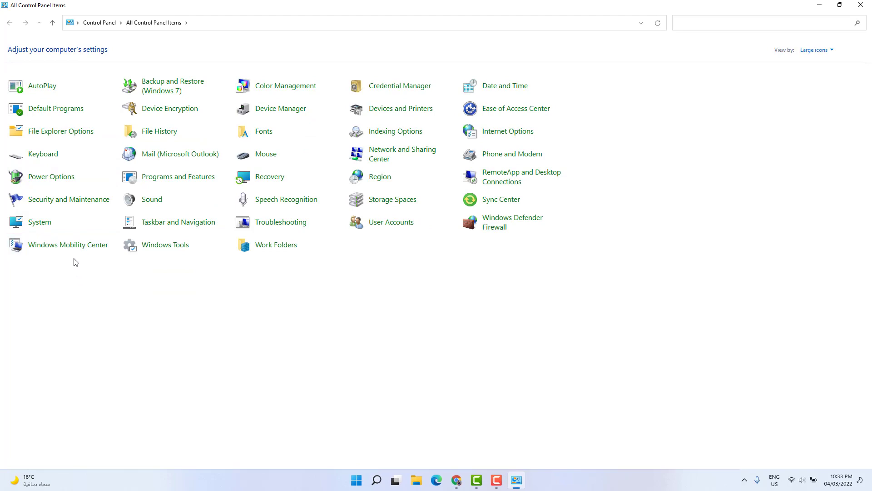
click(58, 181)
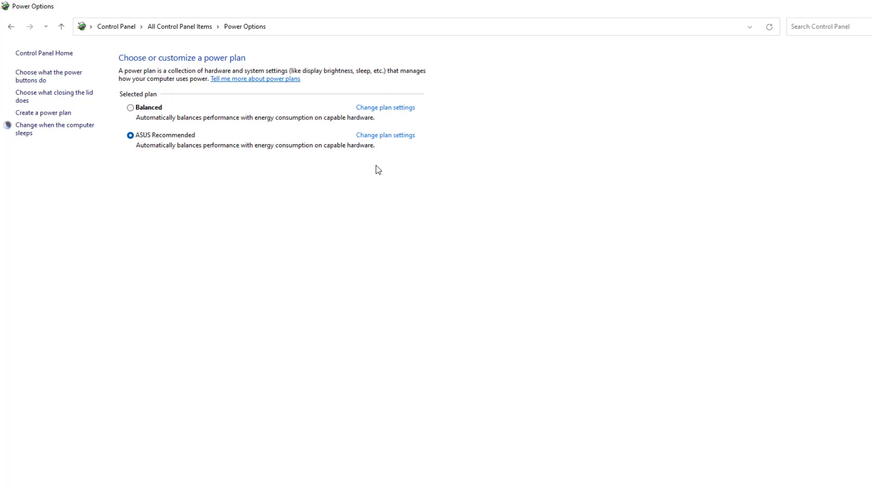
Step: Open the ASUS Recommended plan settings and view the on-battery sleep choices, leaving them unchanged
click(375, 138)
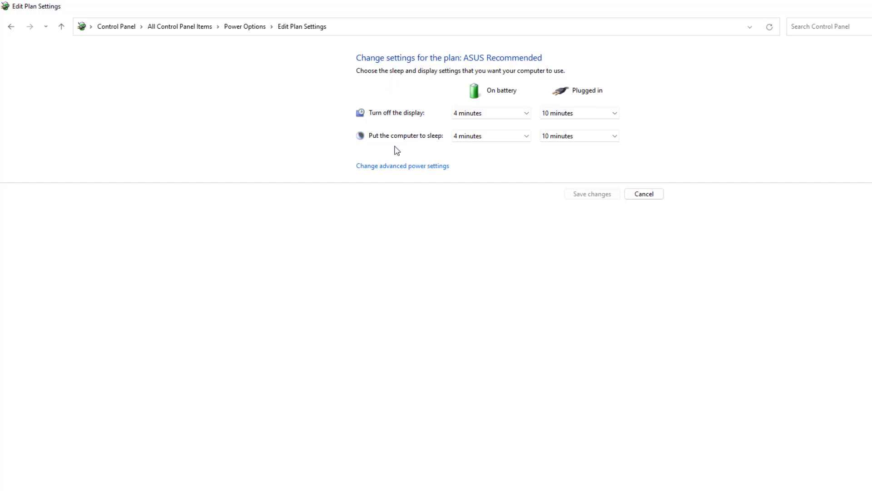
click(521, 138)
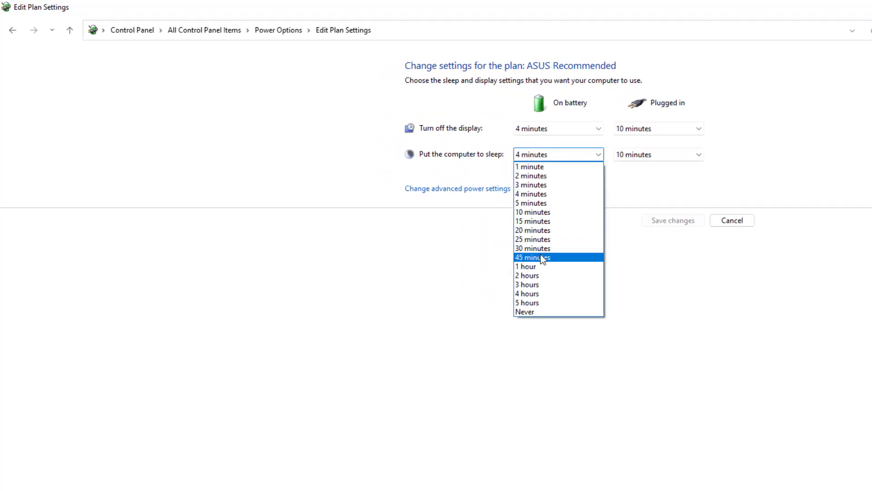
click(448, 264)
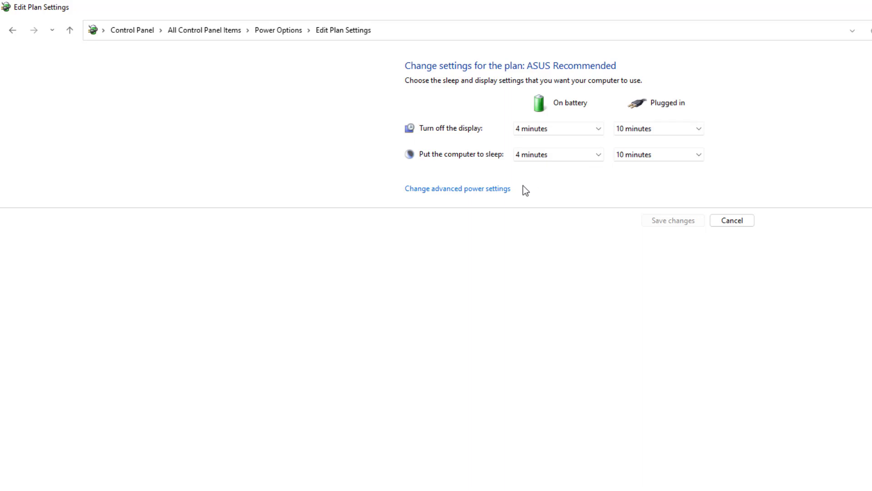
Step: Set PCI Express Link State Power Management to Off on battery and plugged in, then apply and close
click(475, 191)
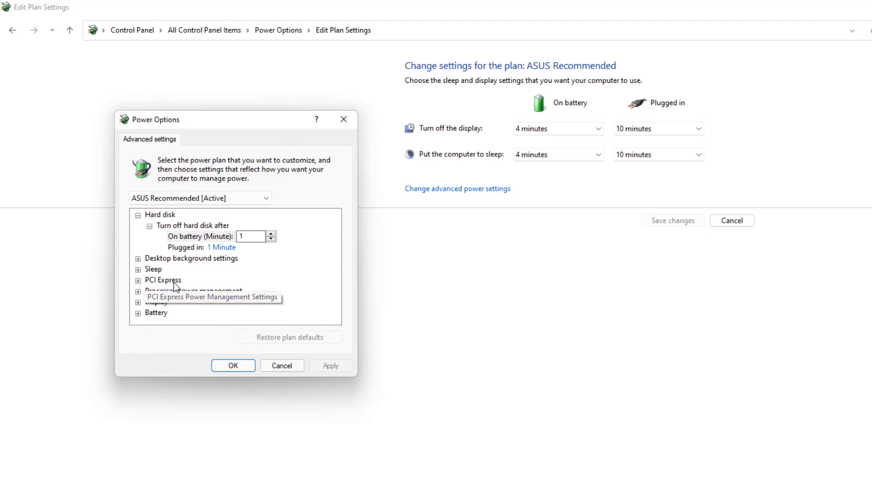
click(137, 280)
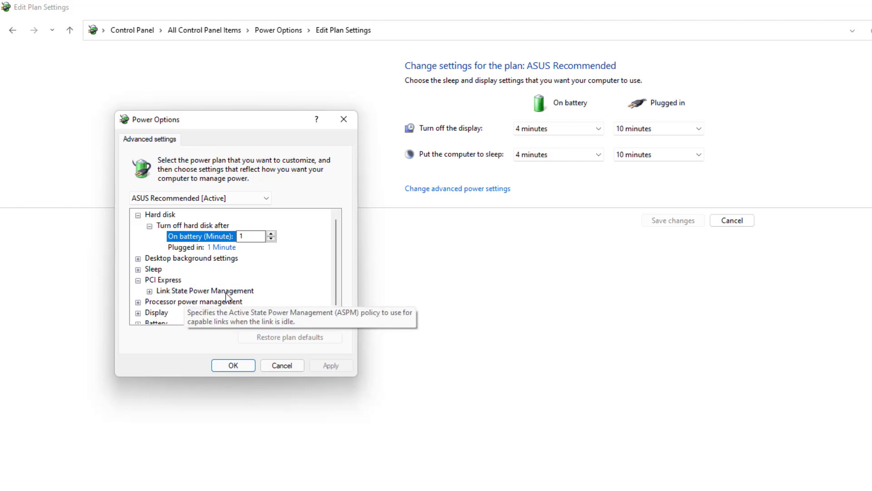
click(150, 291)
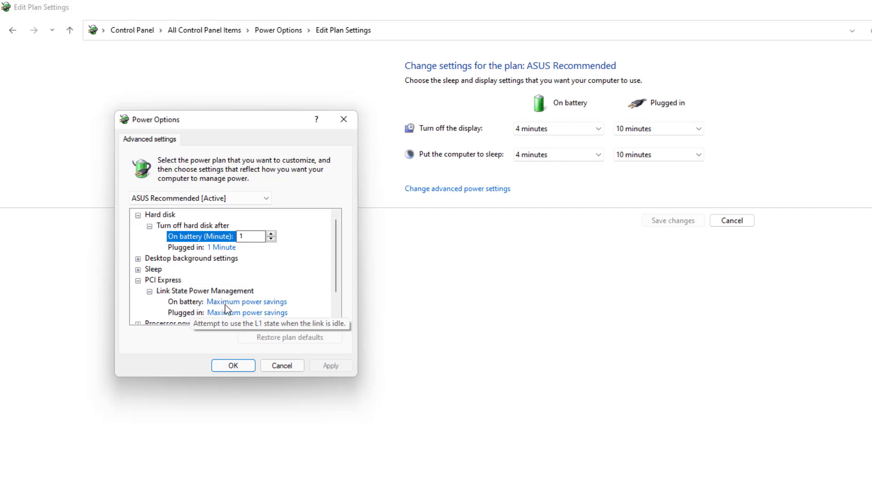
click(260, 302)
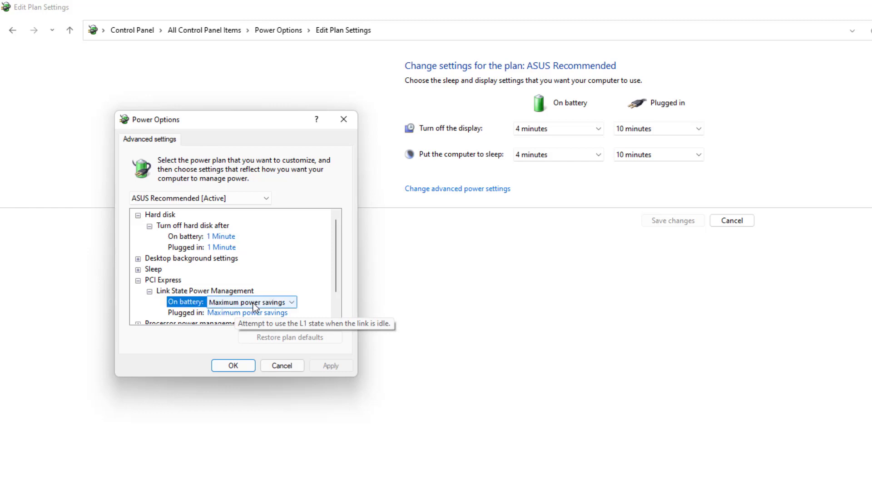
click(259, 302)
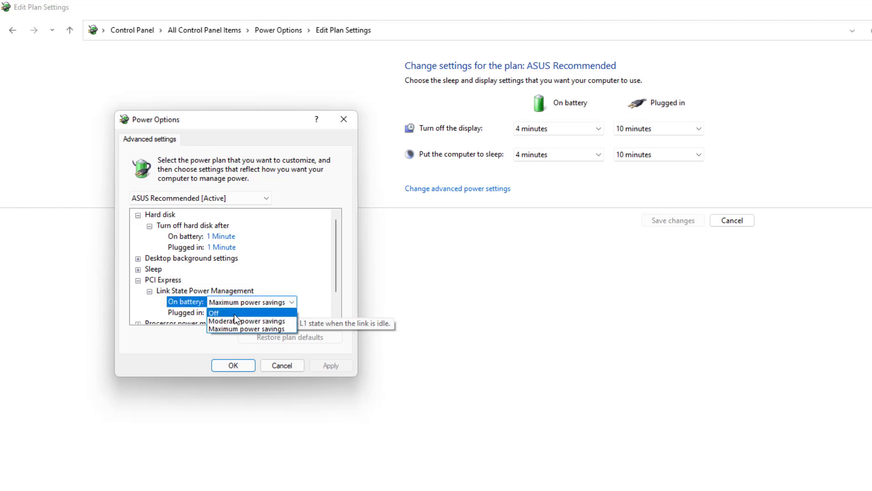
click(234, 314)
click(226, 312)
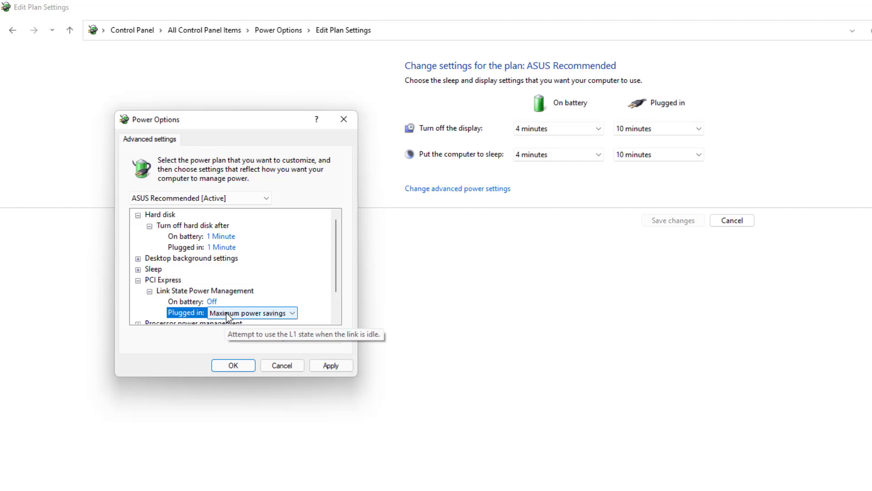
click(227, 316)
click(231, 323)
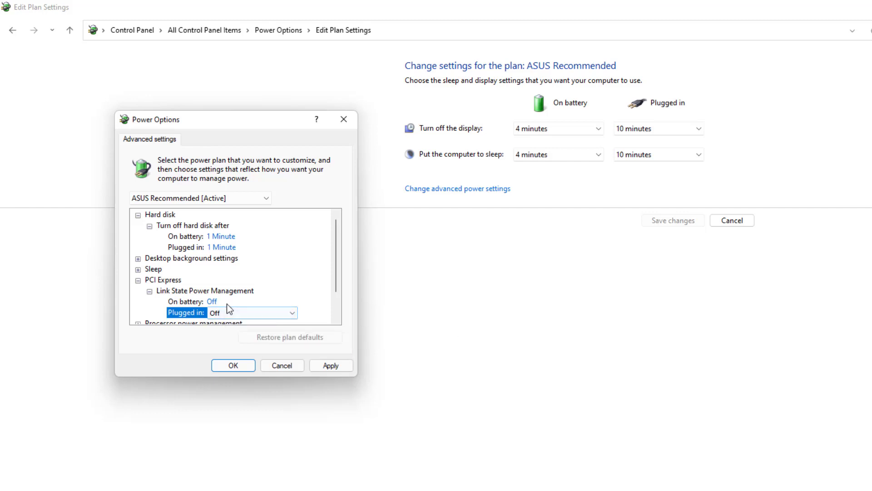
click(336, 369)
click(235, 366)
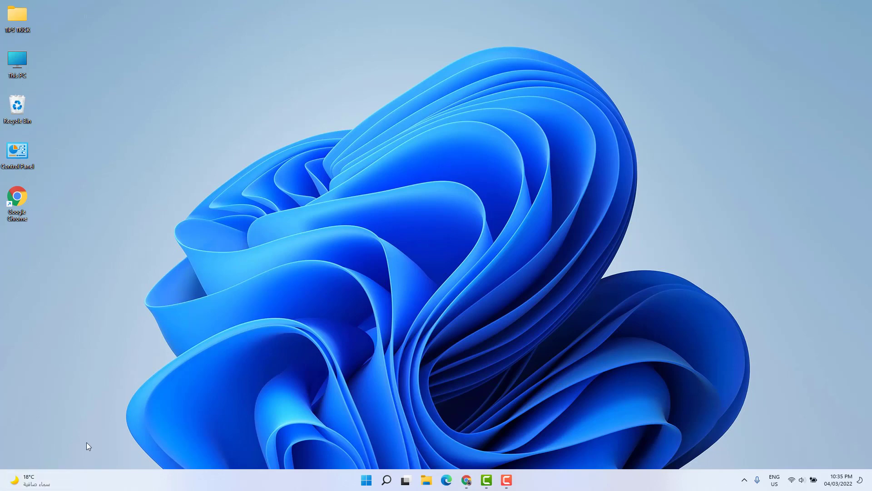
Step: Open Command Prompt as administrator, enter powercfg -h off, and close the window
click(386, 480)
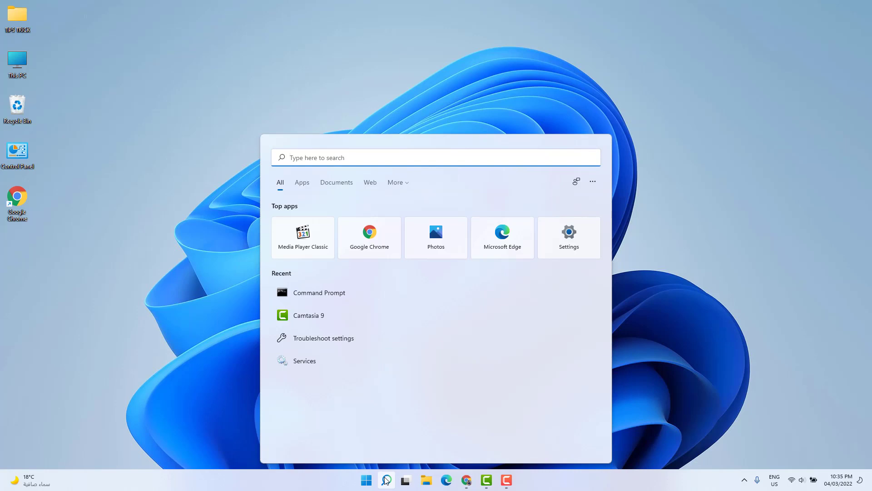
text(cmd)
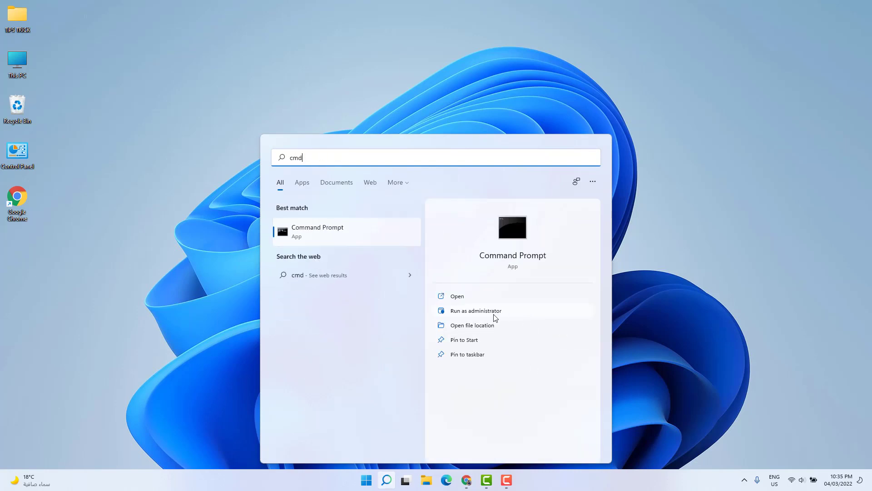
click(495, 313)
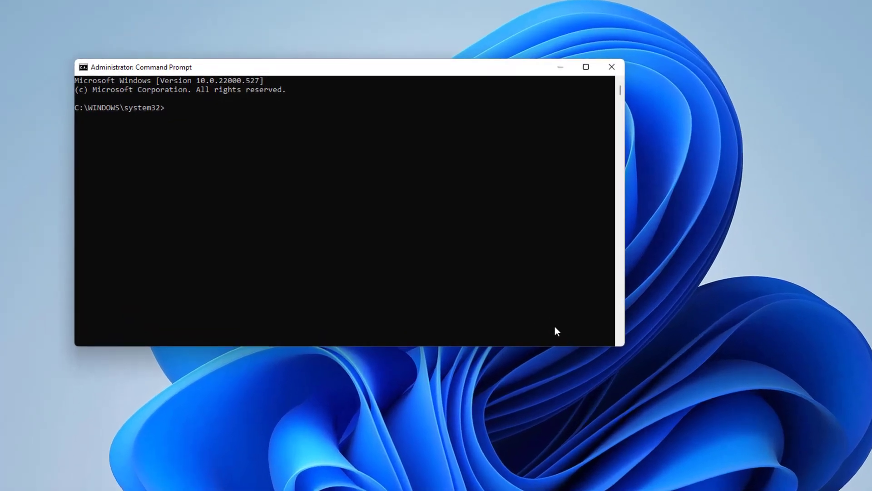
text(powercfg -h off)
click(611, 67)
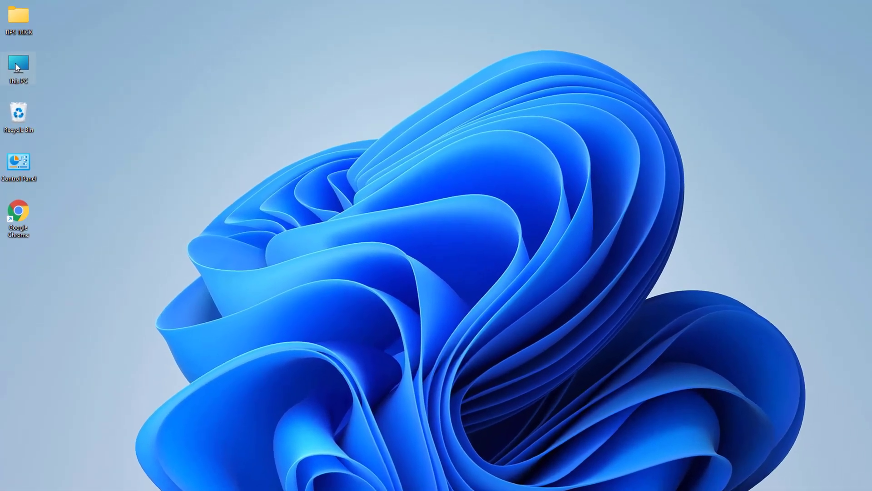
Step: Open Computer Management from This PC and expand Keyboards in Device Manager
right_click(15, 66)
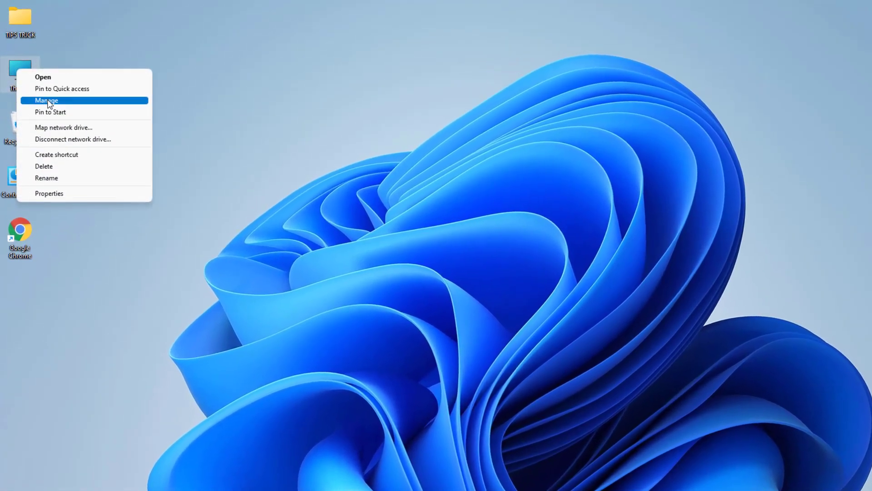
click(44, 91)
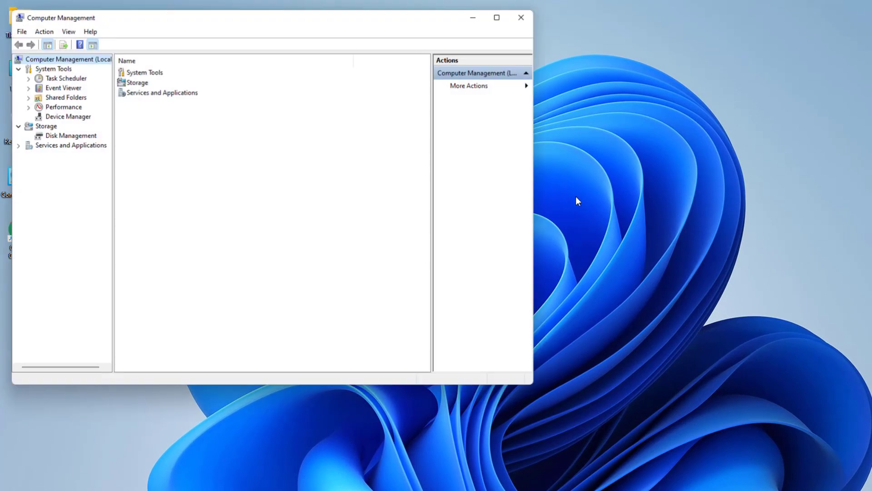
click(73, 117)
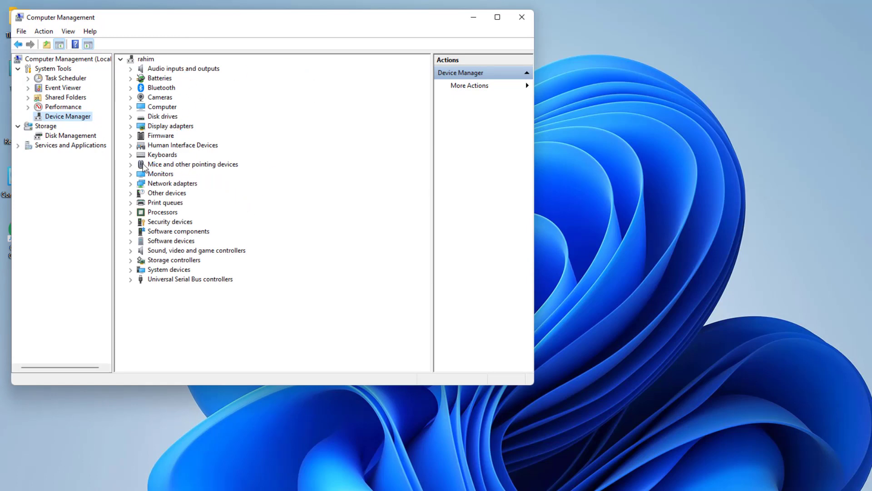
click(131, 155)
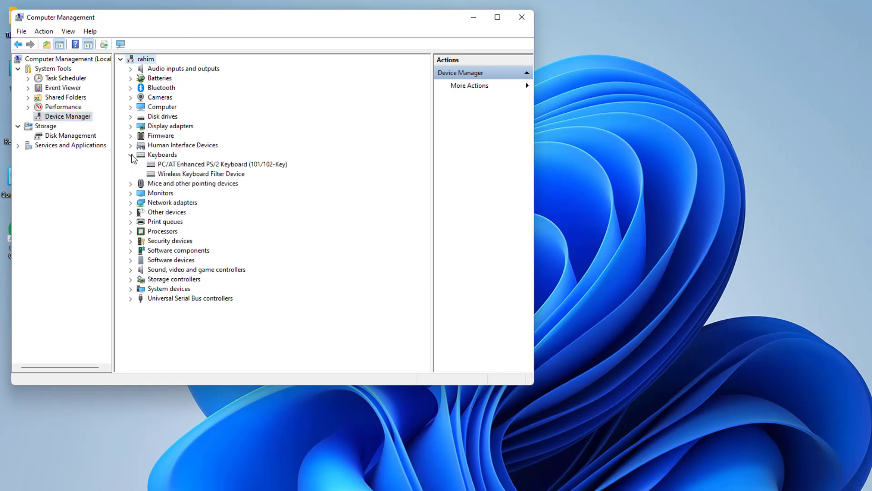
Step: Expand Mice and other pointing devices and select the Wireless Keyboard Filter Device
click(203, 176)
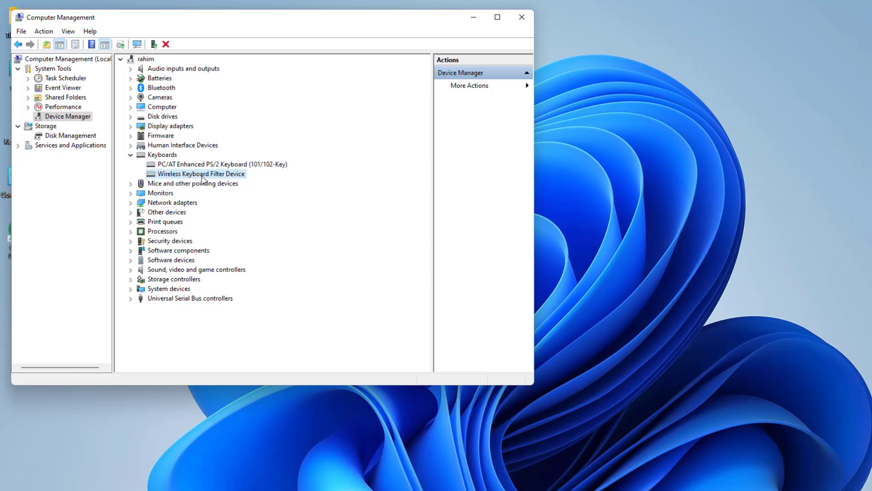
click(130, 184)
click(179, 203)
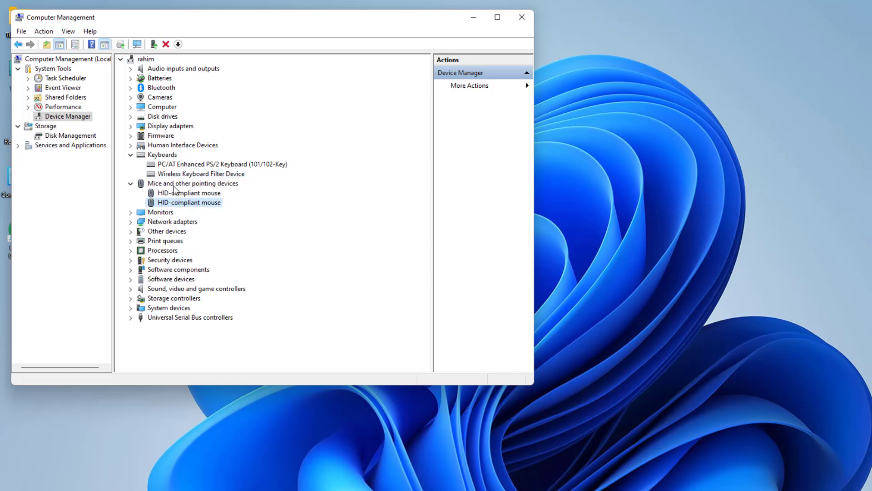
click(176, 175)
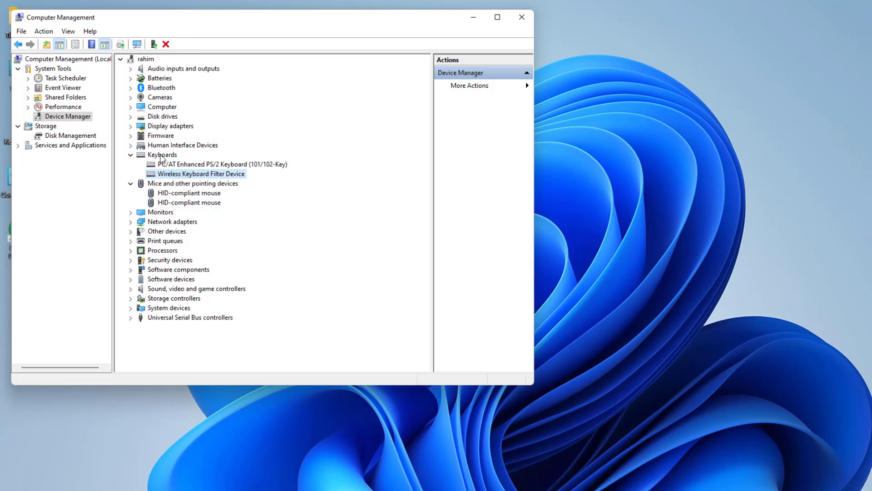
Step: Allow the Wireless Keyboard Filter Device to wake the computer in its Power Management properties
right_click(188, 174)
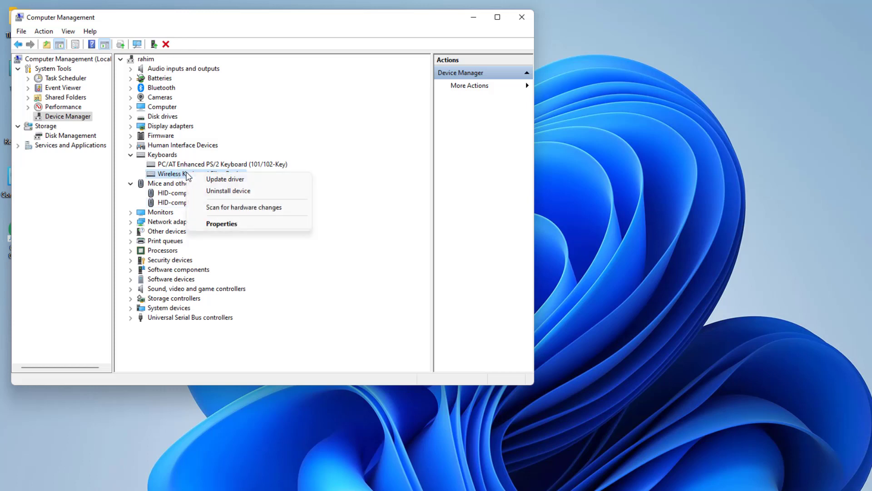
click(230, 225)
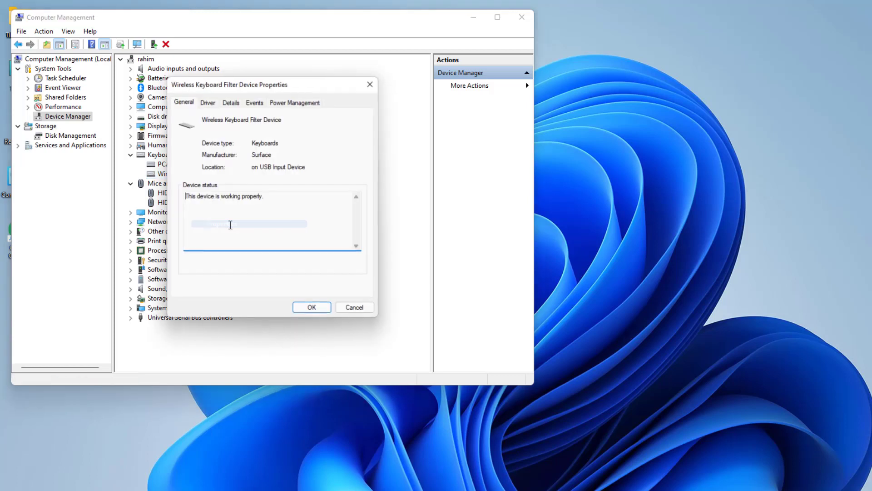
click(291, 101)
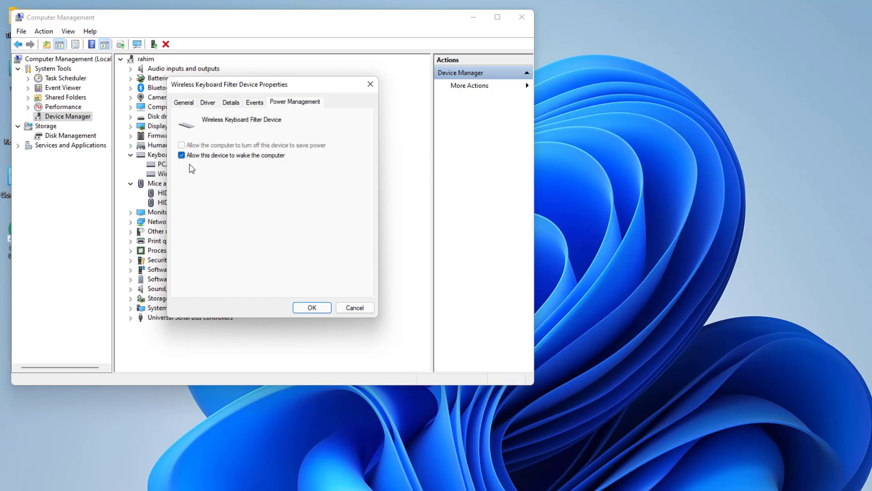
click(355, 307)
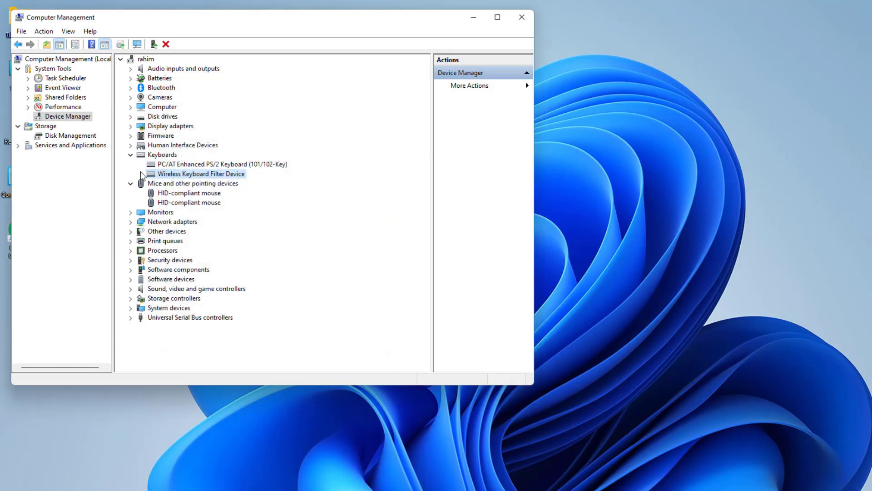
Step: Keep the second HID-compliant mouse allowed to wake the computer, then close Computer Management
click(175, 204)
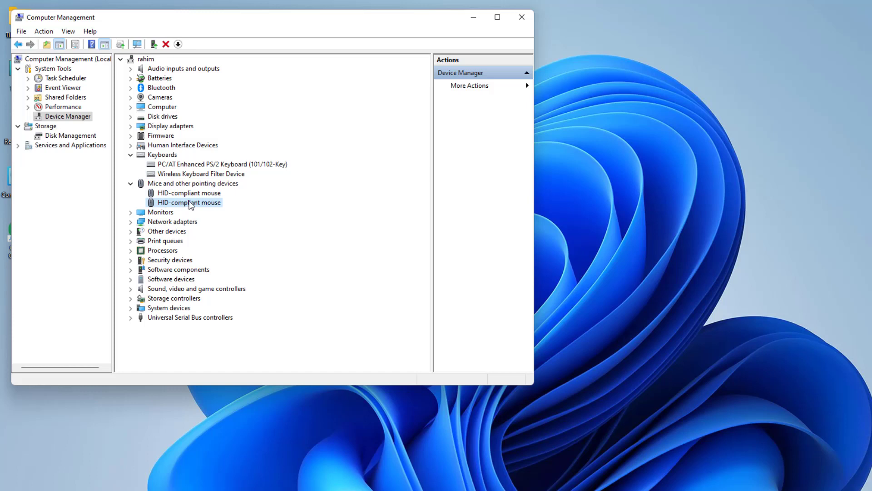
right_click(189, 203)
click(225, 263)
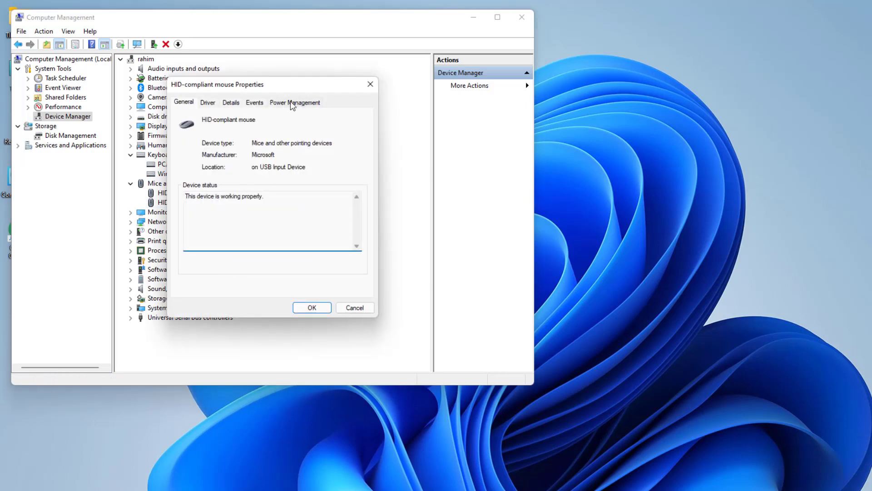
click(293, 102)
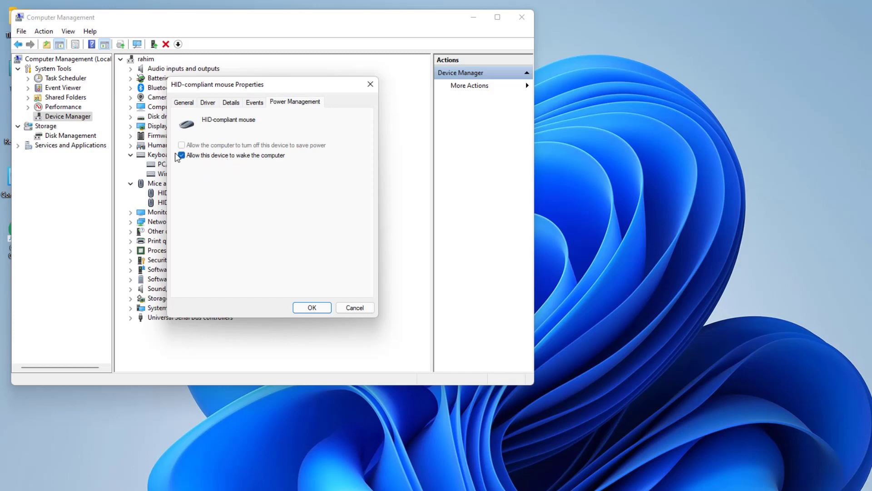
click(312, 307)
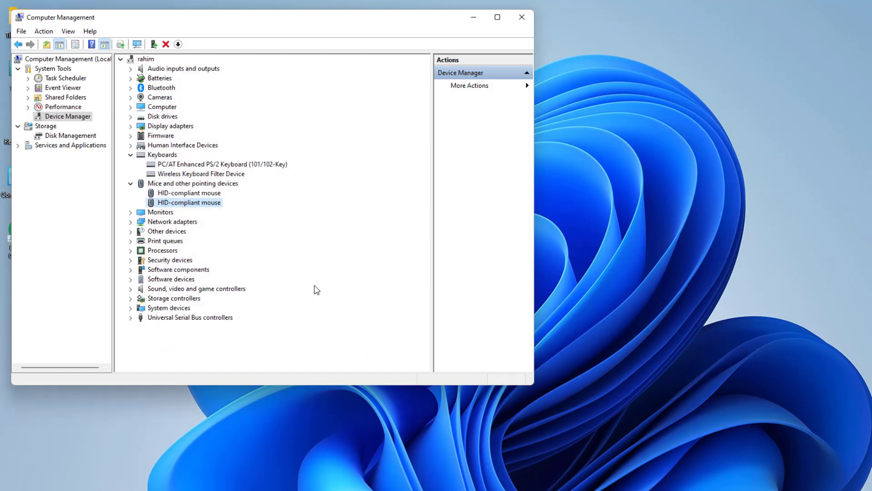
click(522, 19)
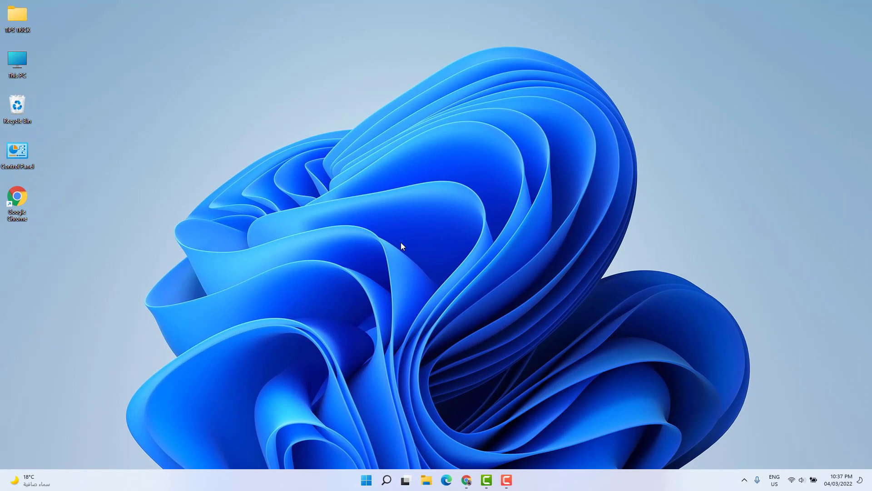
Step: Launch Command Prompt as administrator from search and type sfc /scannow
click(386, 481)
text(cmd)
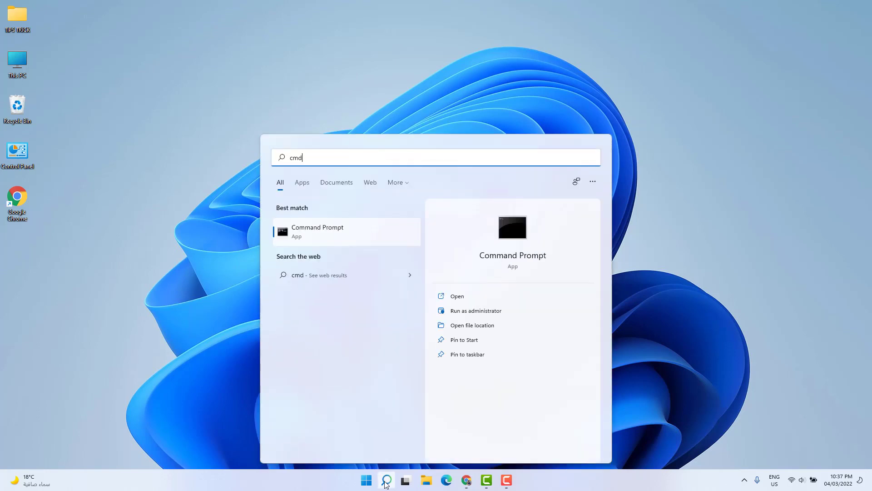
click(490, 310)
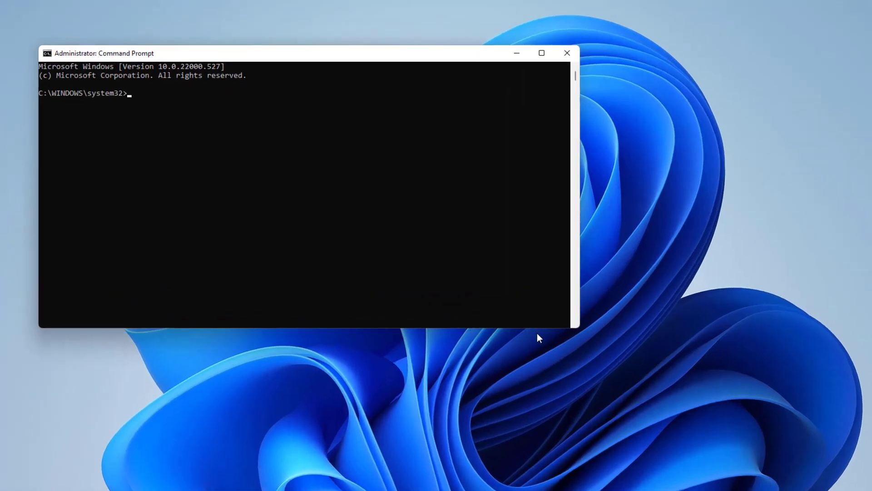
text(sfc /scannow)
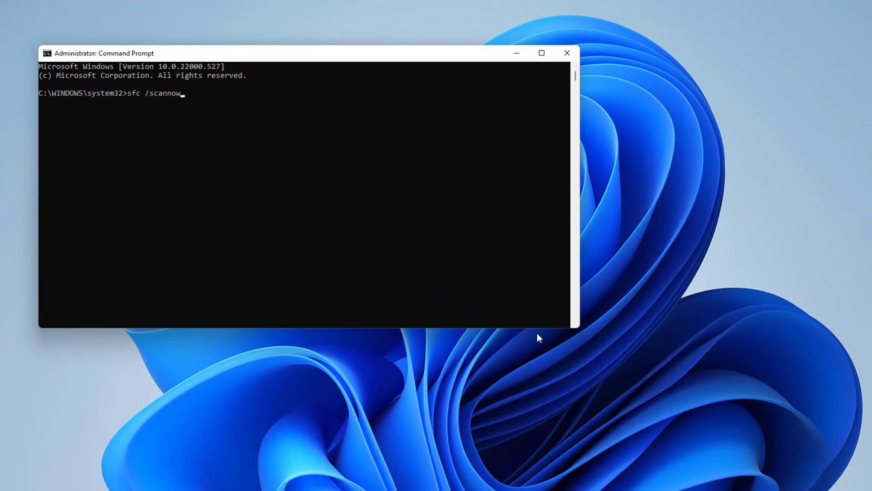